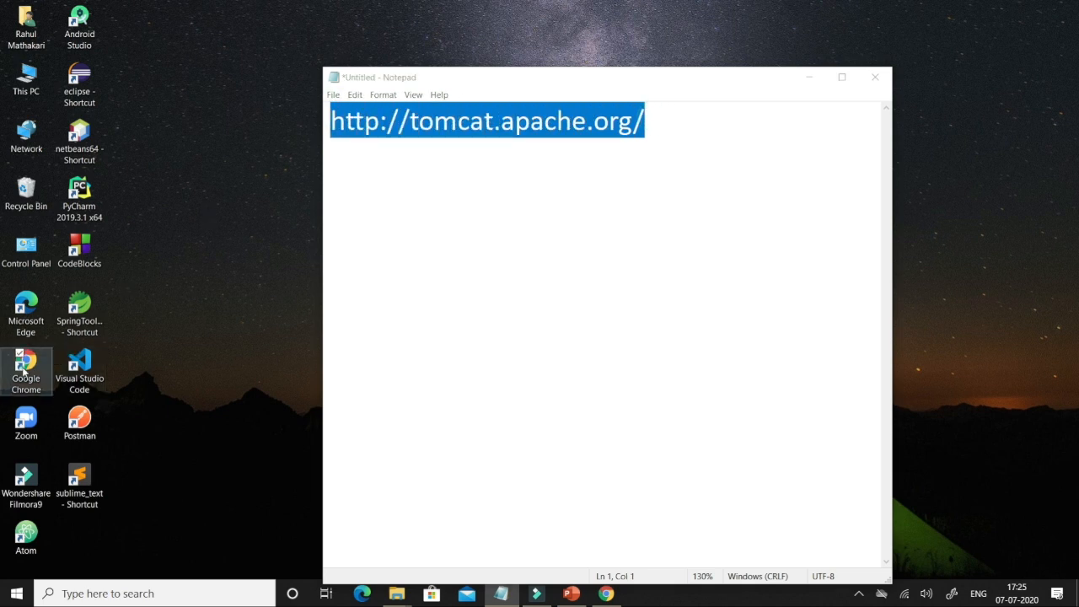
In Chrome, download the 32-bit/64-bit Windows Service Installer for Tomcat 9.0.37 from the Tomcat 9 downloads page on tomcat.apache.org
double_click(23, 369)
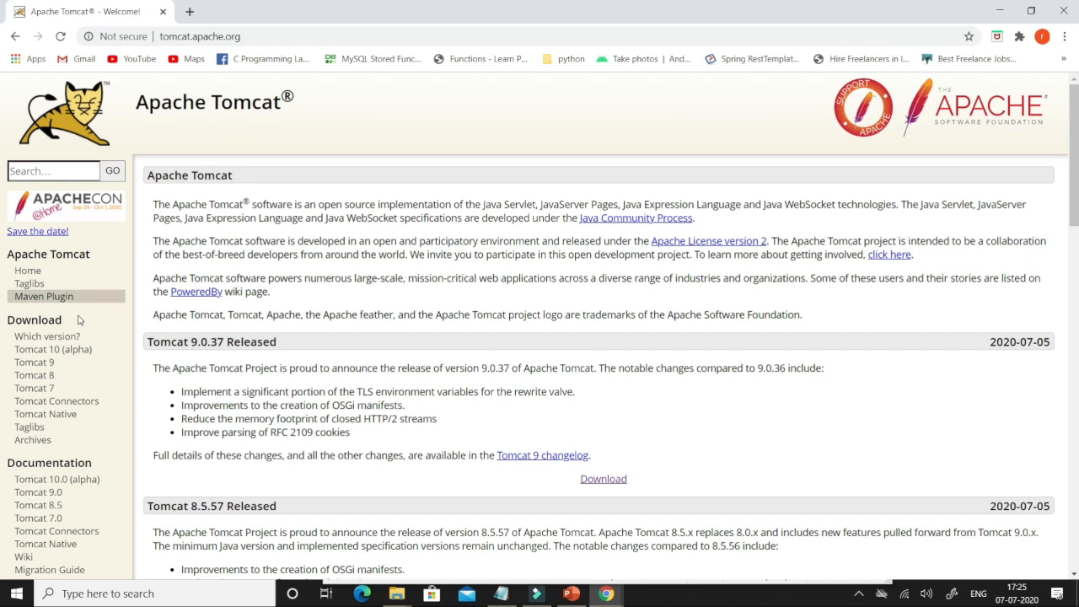
click(55, 366)
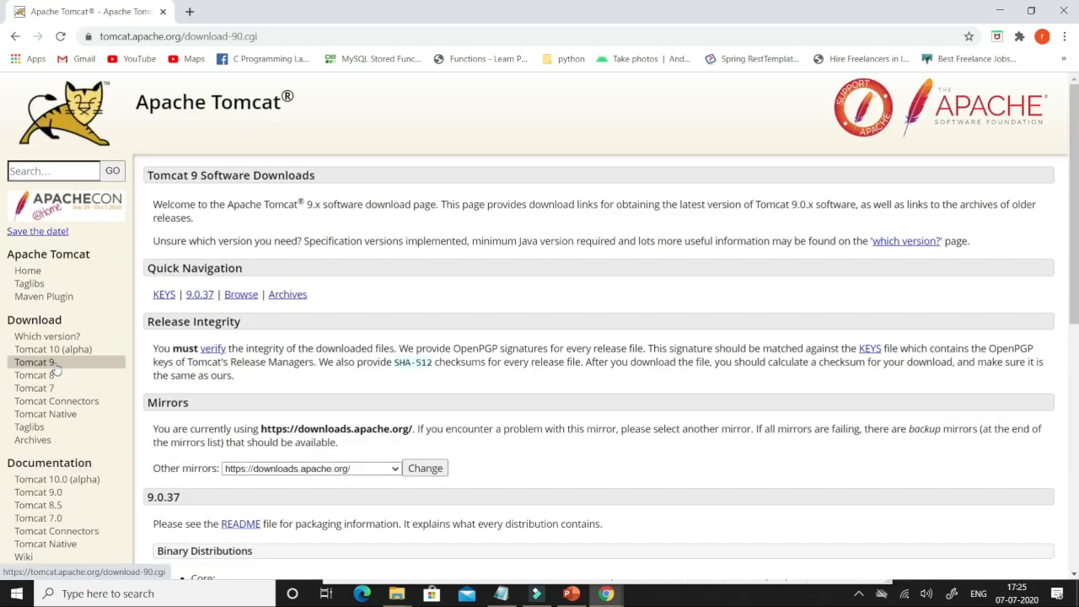
scroll(208, 384, down, 3)
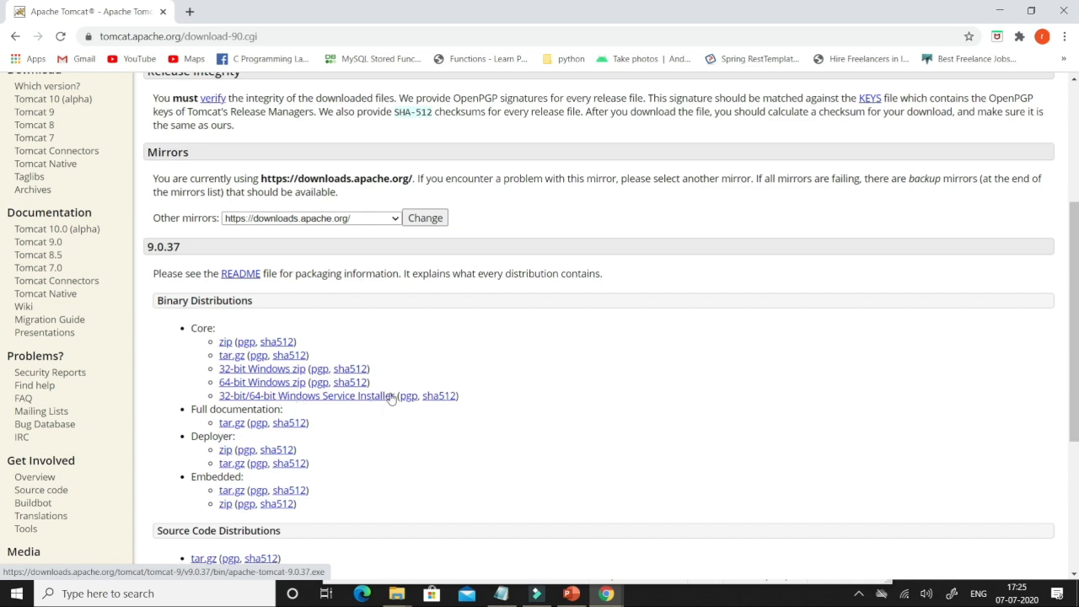
click(287, 397)
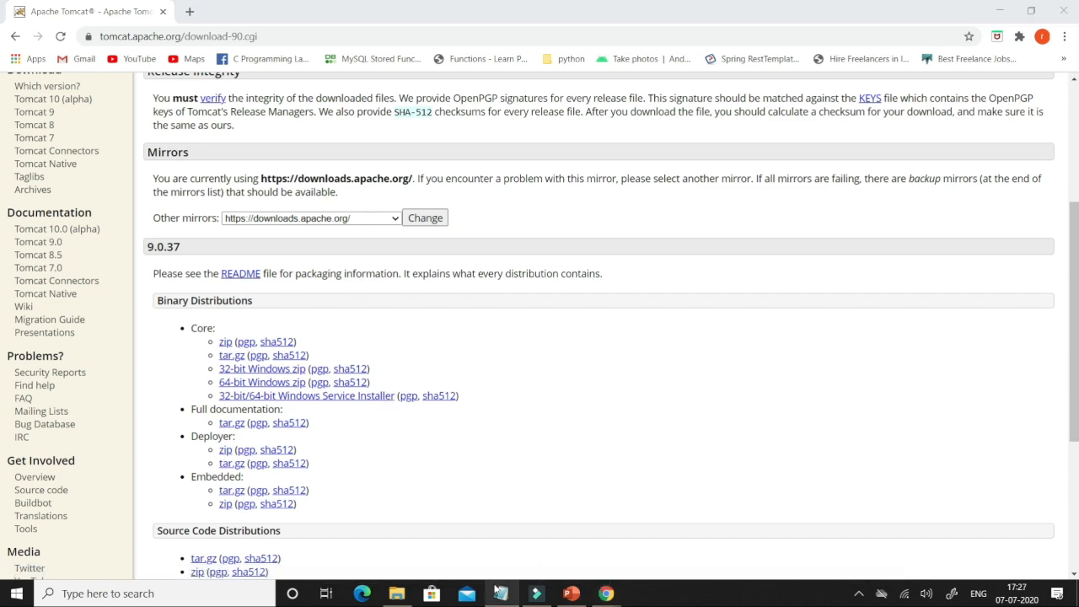
Run the apache-tomcat-9.0.37 installer from the Downloads folder and proceed through setup with the Normal install components
click(396, 593)
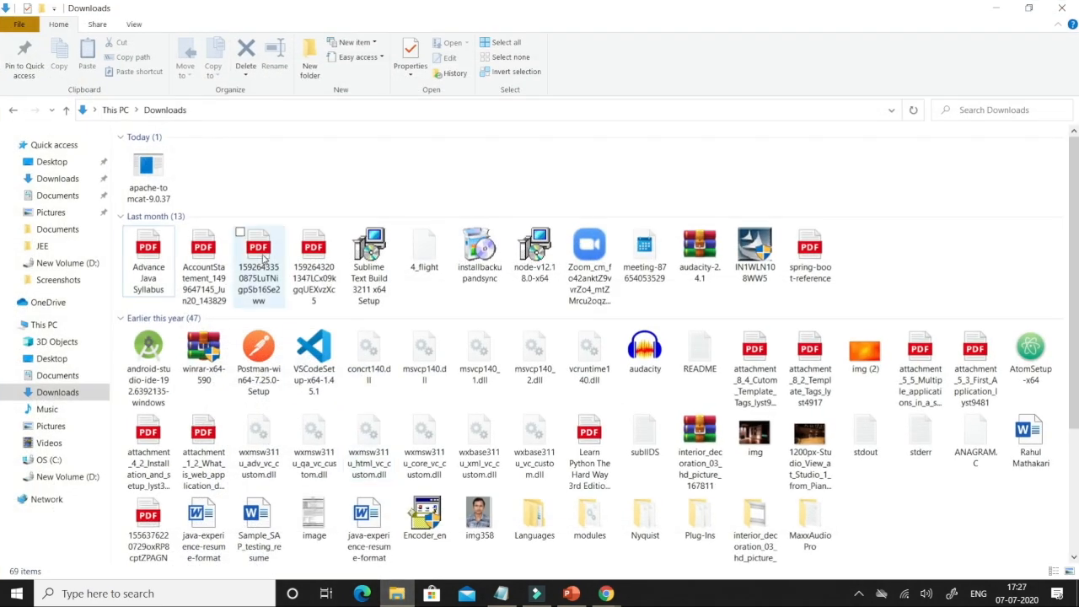
click(156, 173)
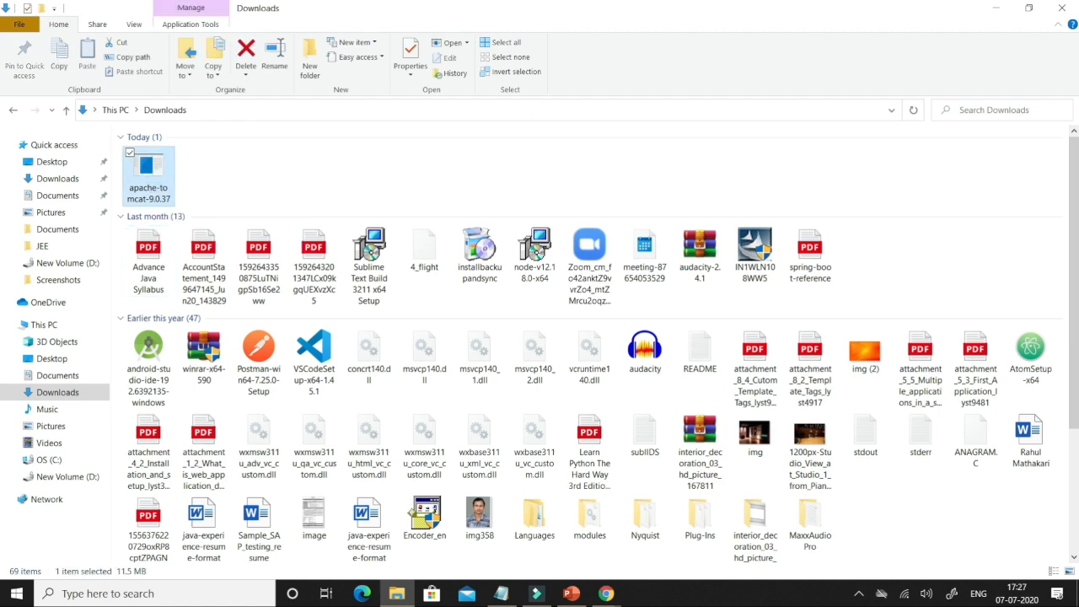
click(995, 7)
click(626, 411)
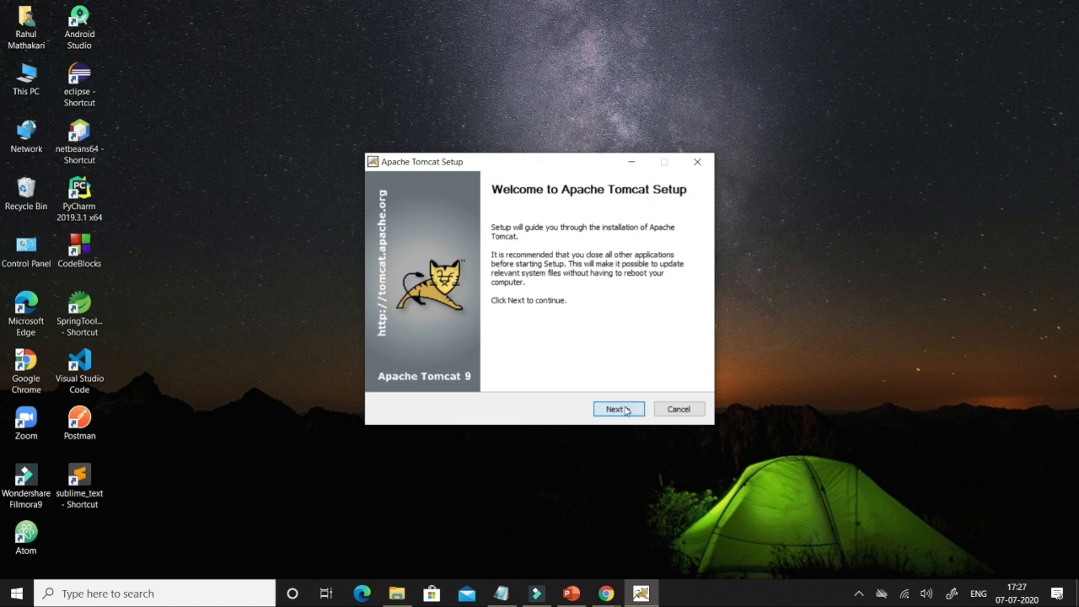
click(626, 411)
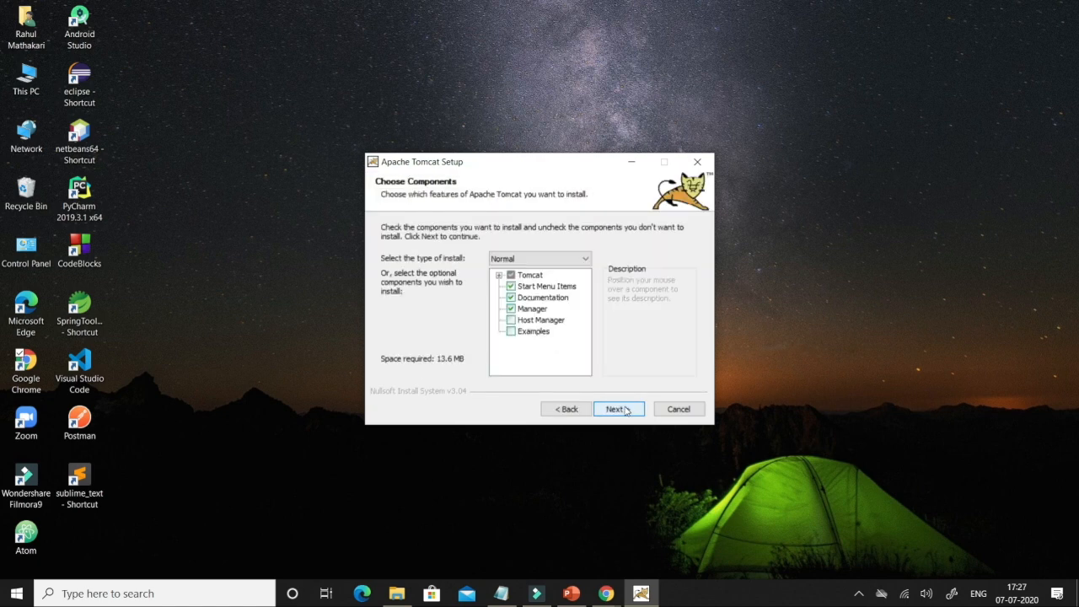
click(627, 411)
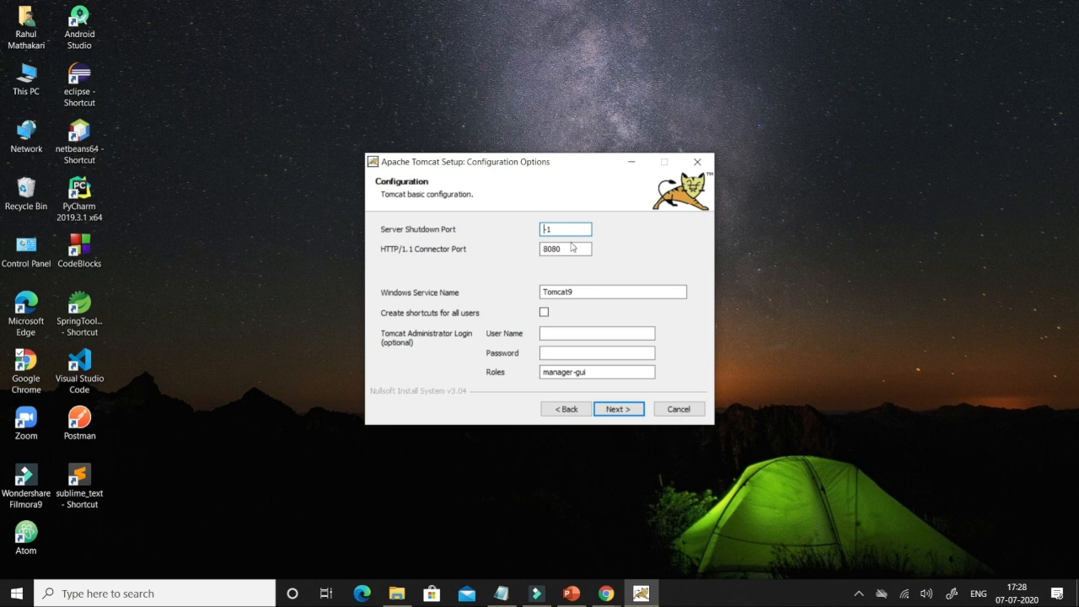
Set the HTTP/1.1 connector port to 1990 and accept the Tomcat basic configuration
drag(583, 249, 531, 253)
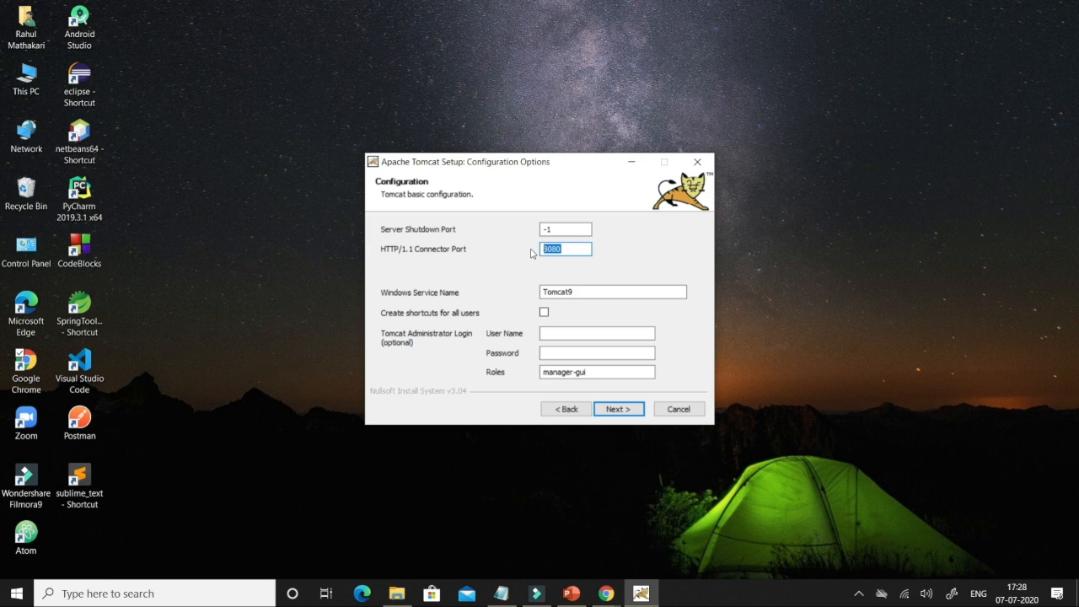
text(1990)
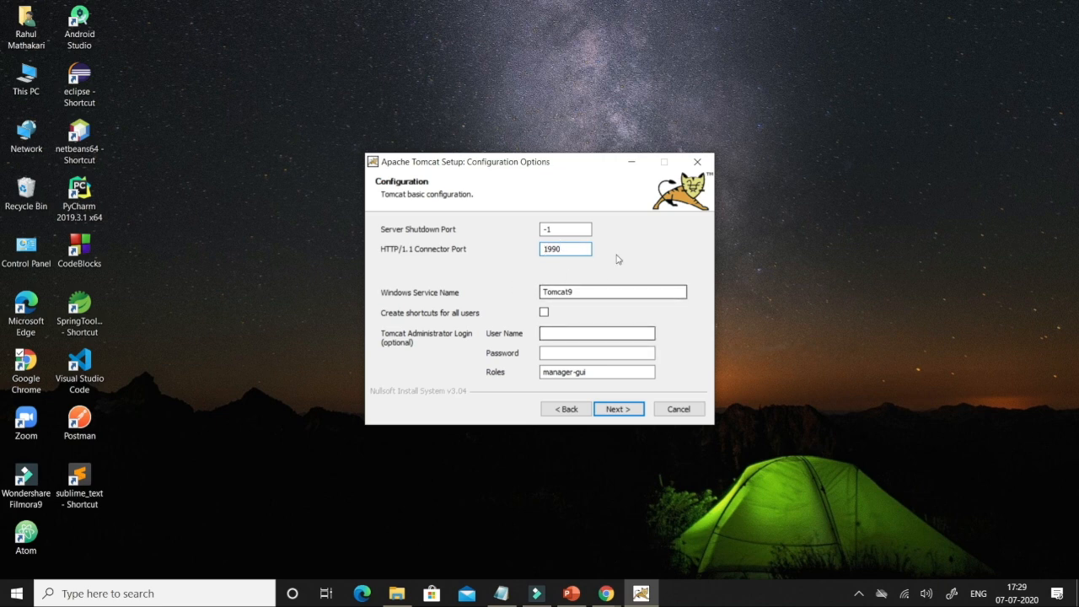
click(620, 410)
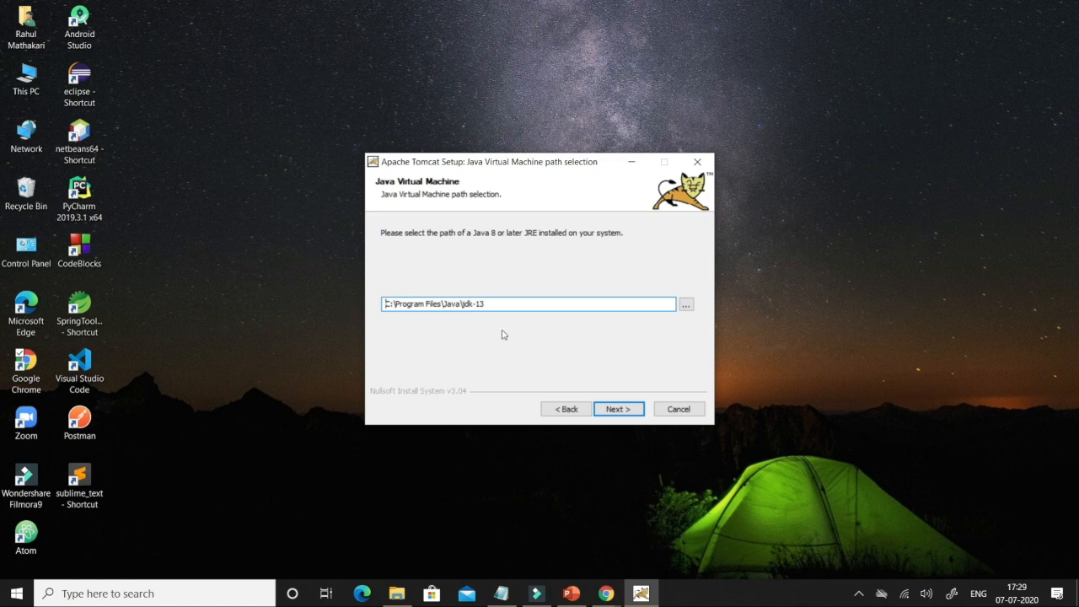
Install Tomcat with the suggested jdk-13 path and destination folder, and finish setup without running Tomcat or showing the Readme
click(608, 410)
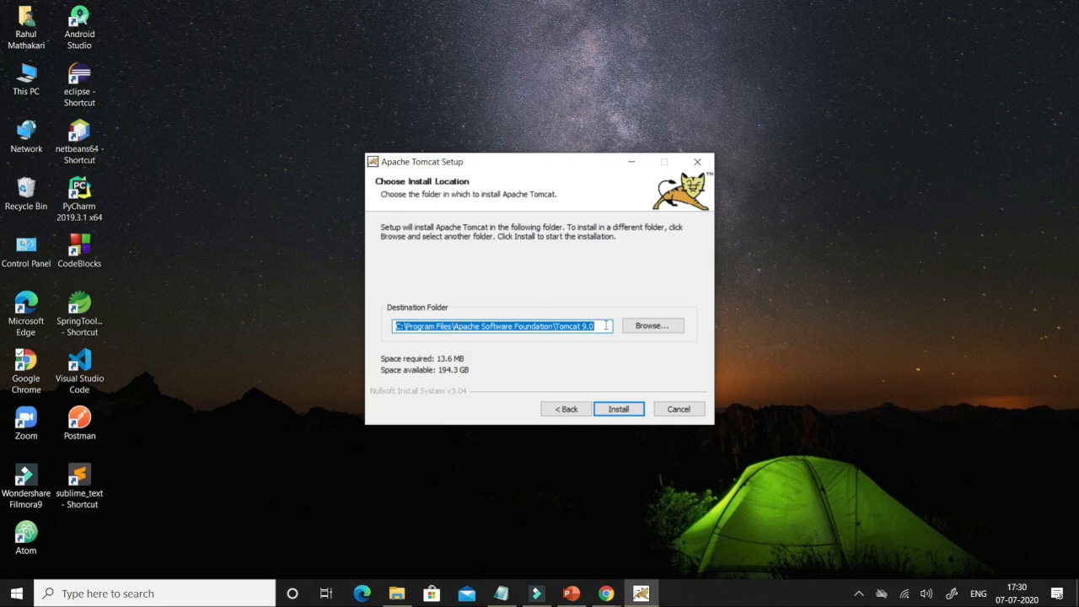
click(621, 411)
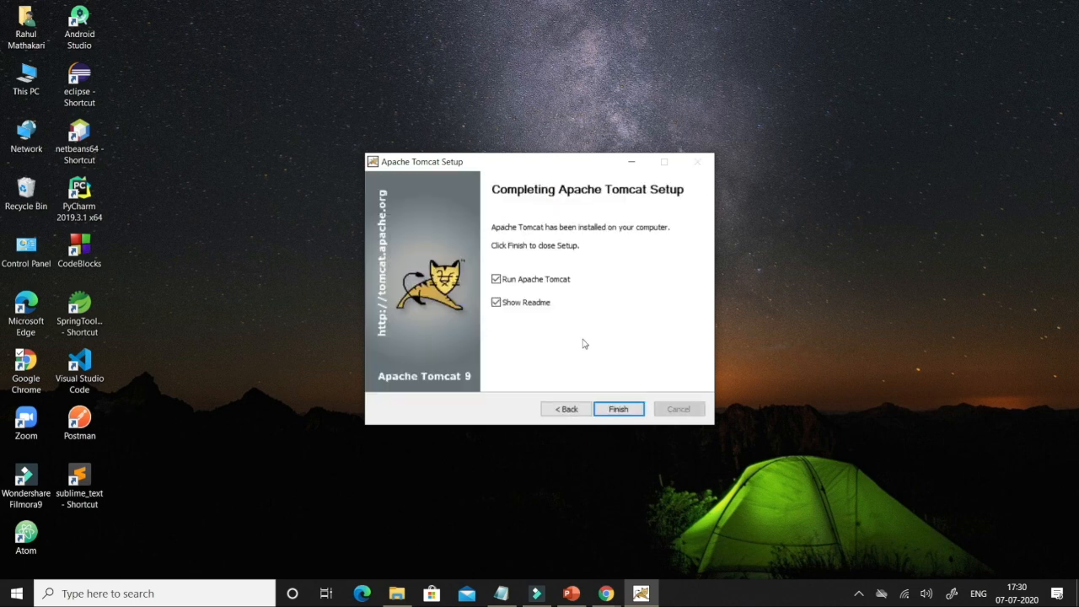
click(496, 280)
click(496, 302)
click(627, 410)
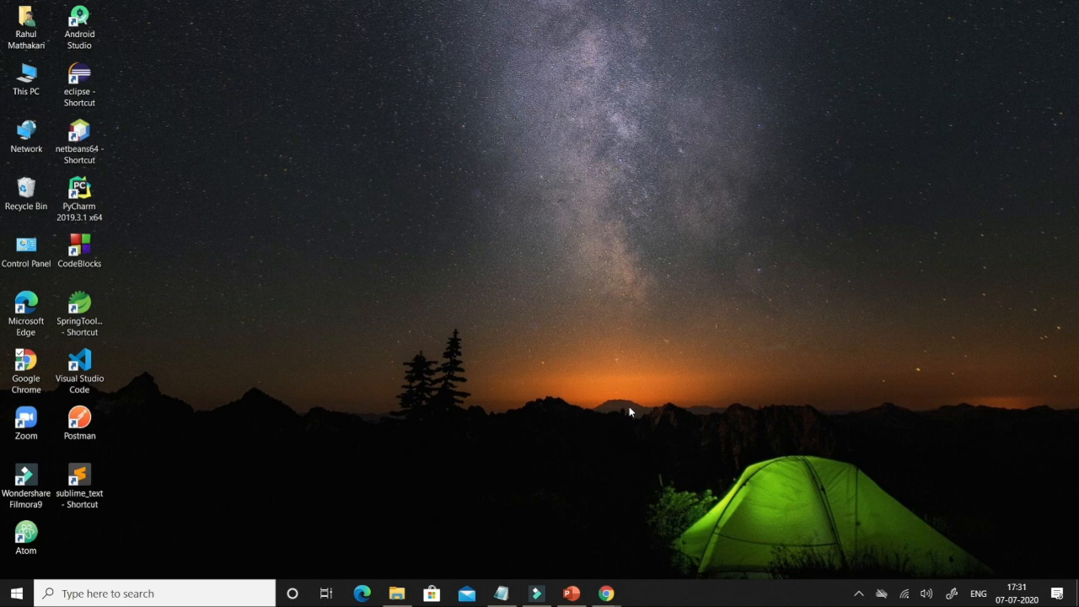
Start the Tomcat9 application from C:\Program Files\Apache Software Foundation\Tomcat 9.0\bin, granting access to the Tomcat 9.0 folder
double_click(40, 95)
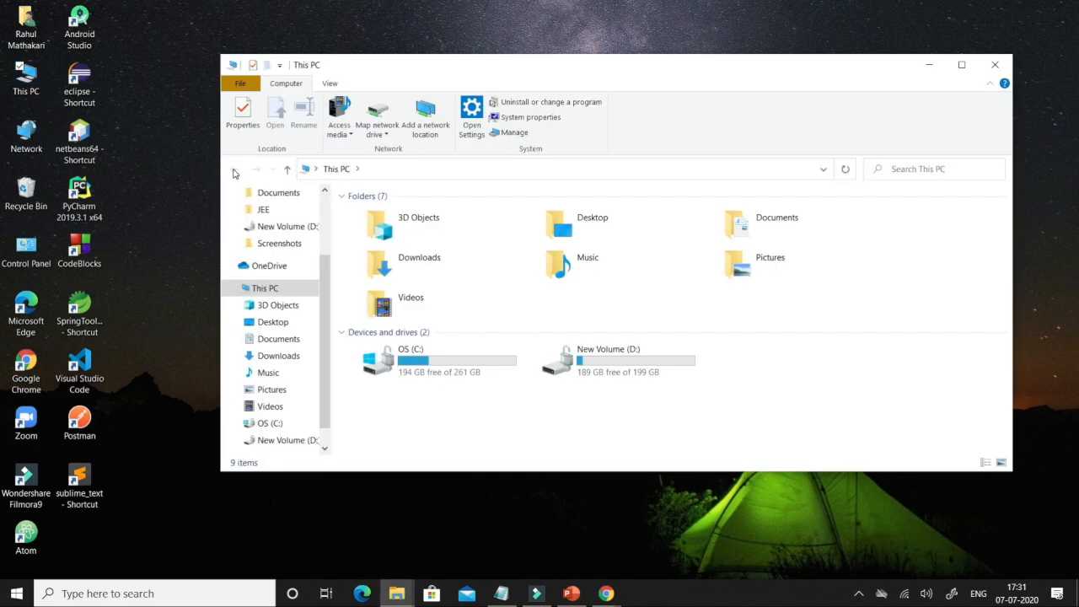
double_click(452, 366)
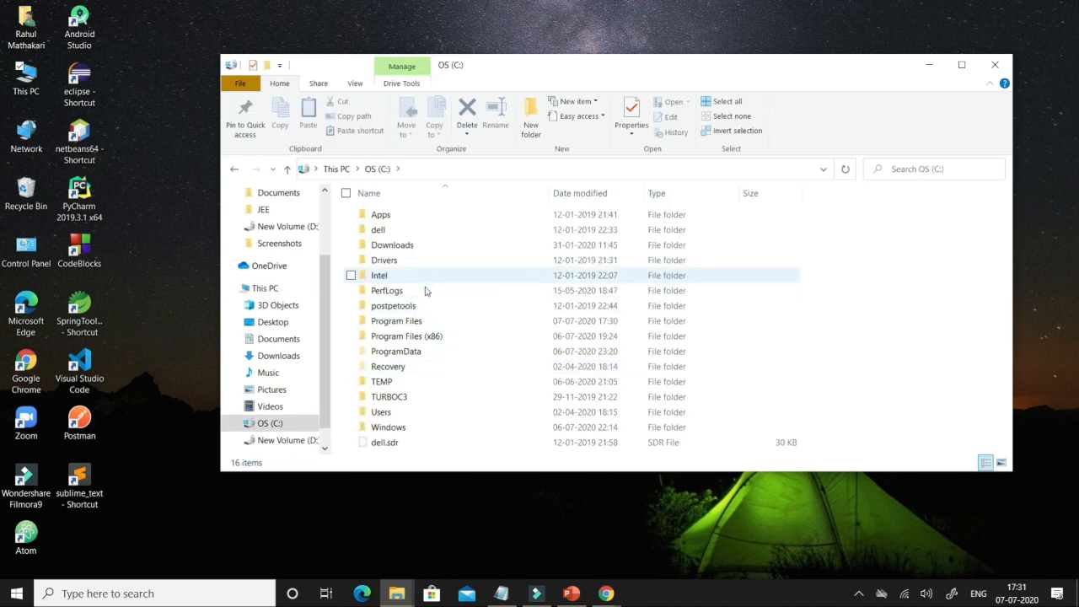
double_click(429, 322)
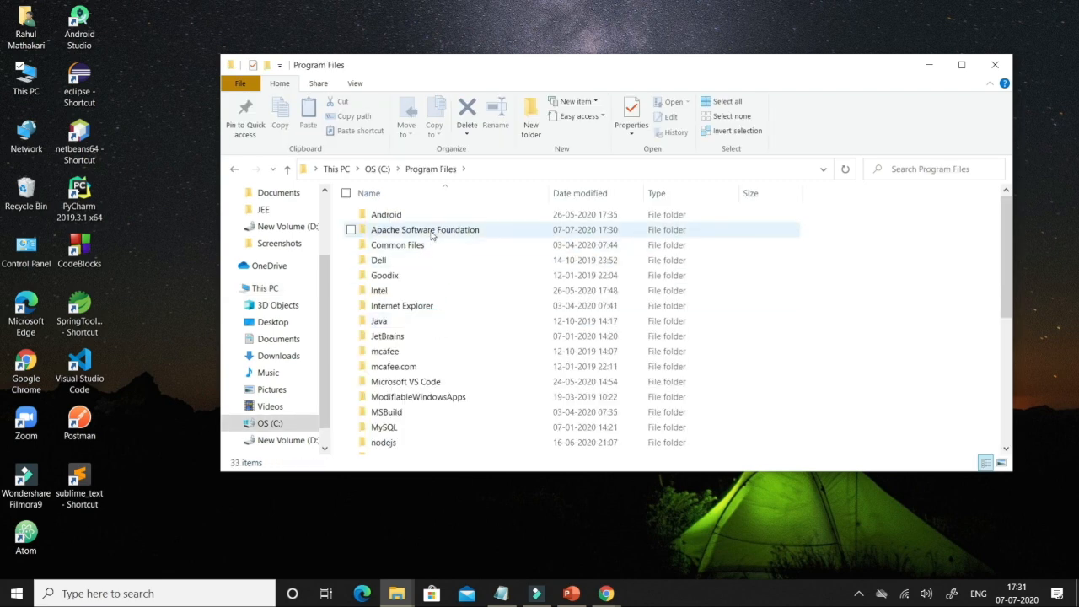
double_click(430, 229)
double_click(411, 224)
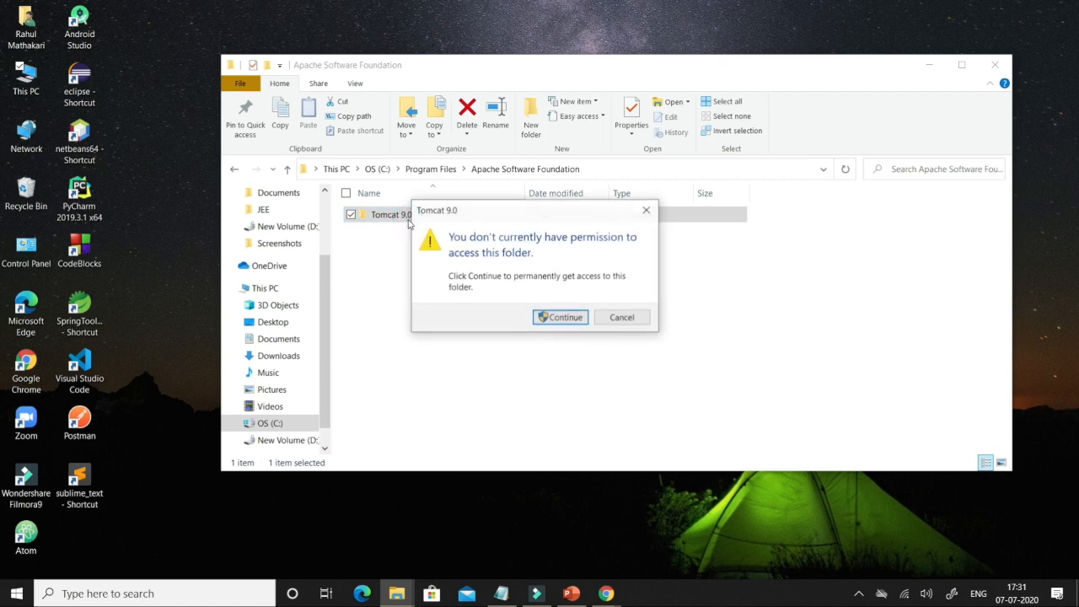
click(543, 320)
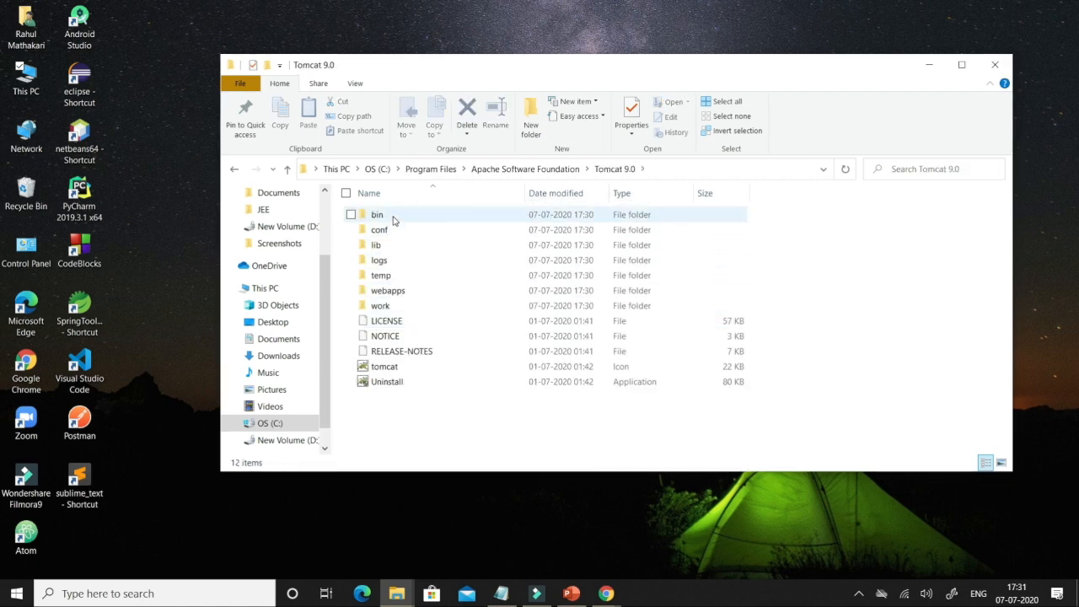
double_click(377, 216)
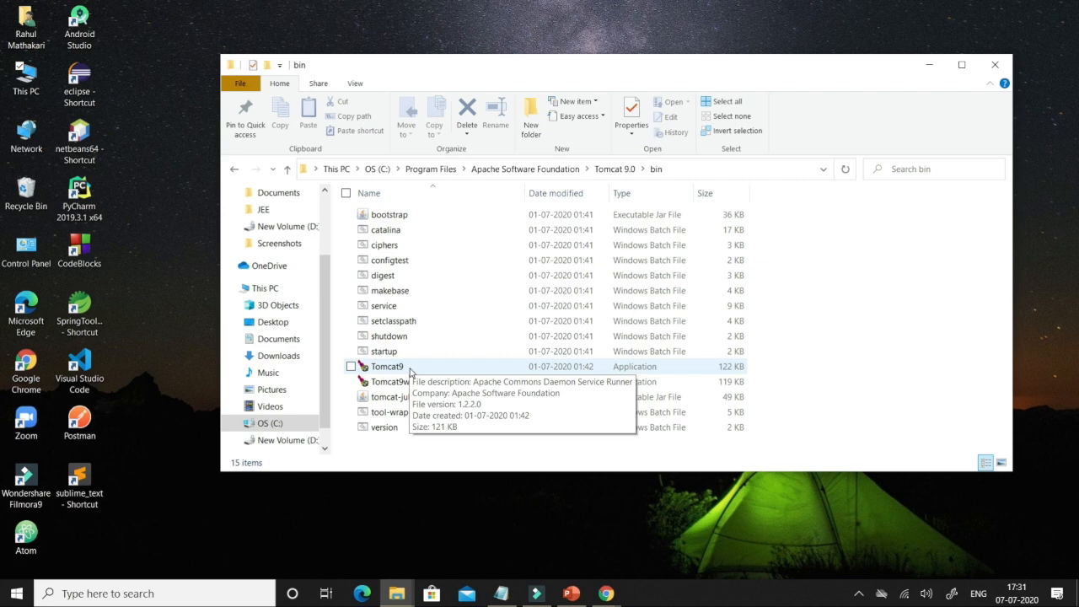
click(410, 372)
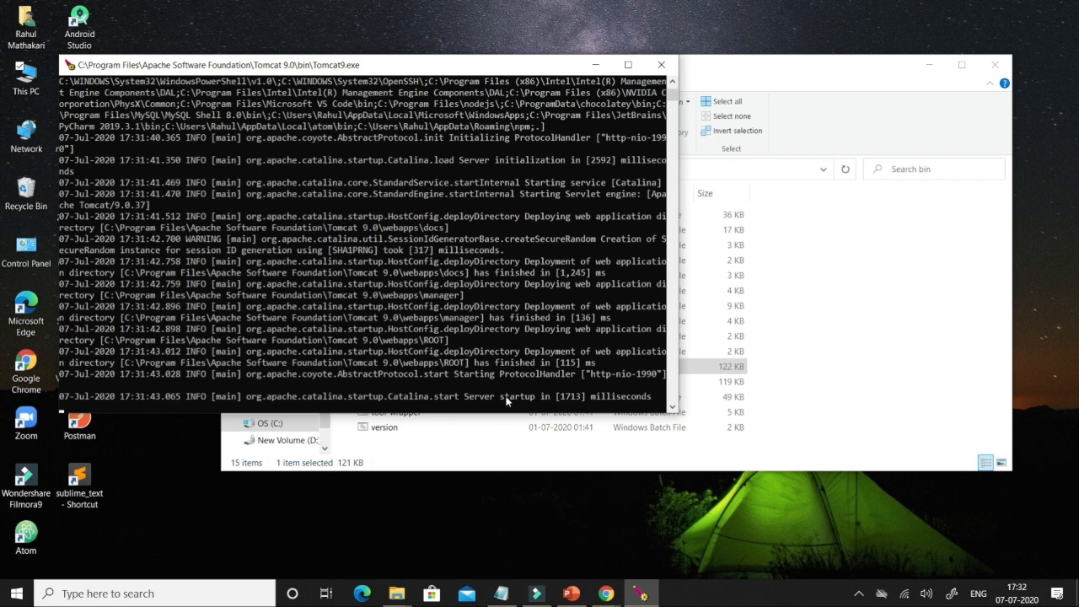
Examine the Tomcat startup log in the console back to its first entries on server version and Java home
click(672, 84)
click(672, 83)
click(673, 83)
click(673, 84)
click(673, 83)
click(673, 83)
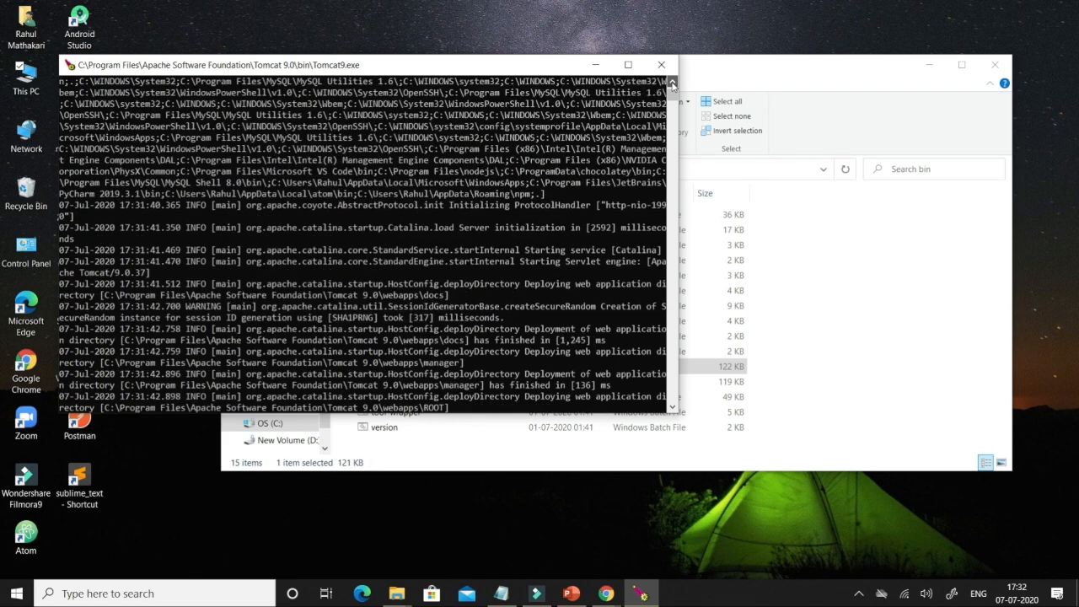
click(672, 84)
click(672, 84)
click(672, 84)
click(673, 83)
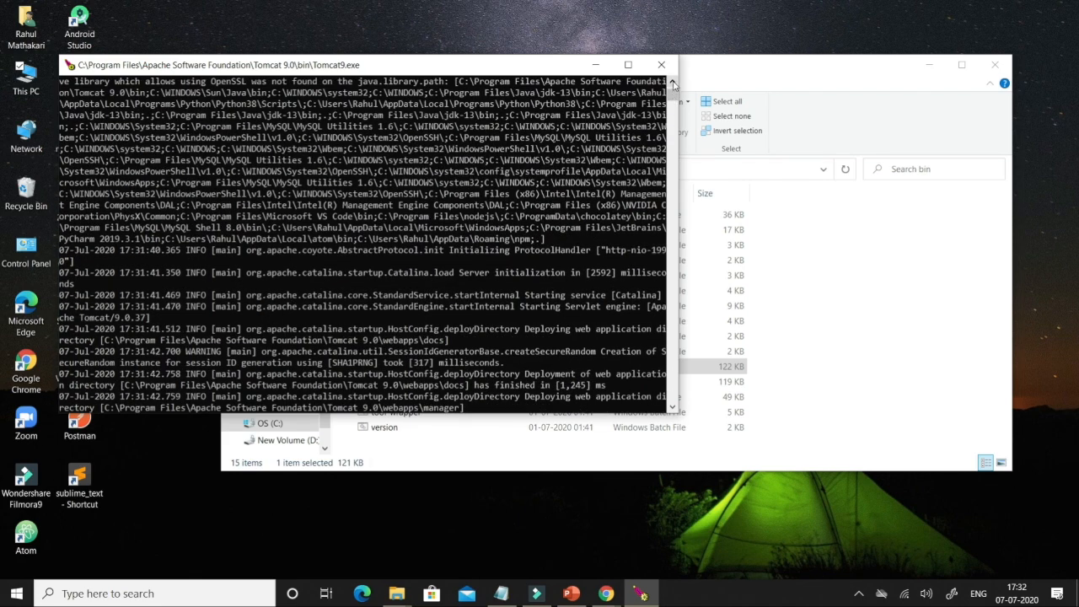
click(673, 84)
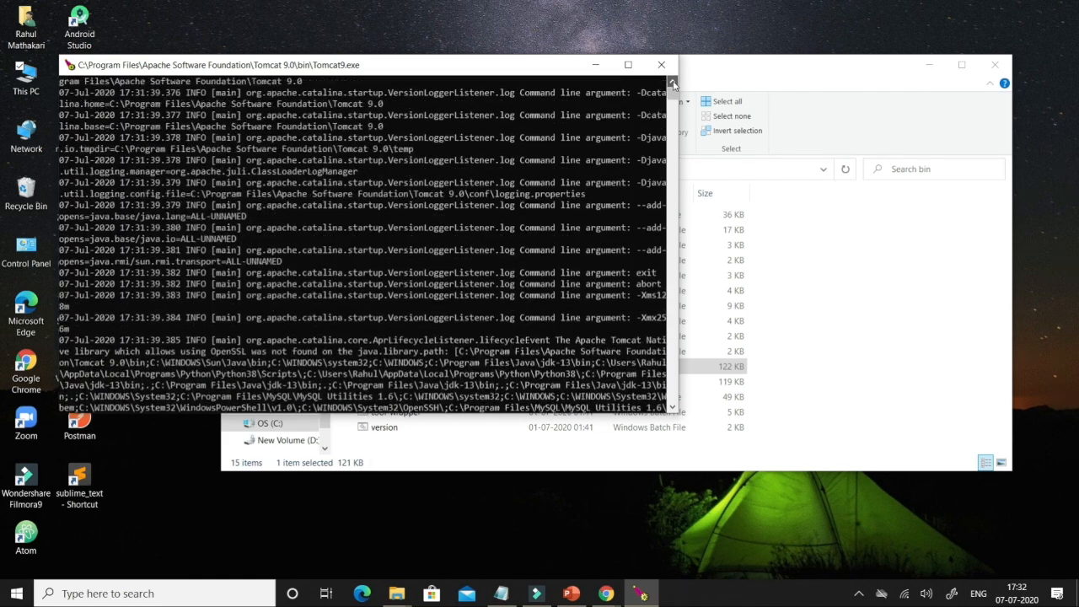
drag(673, 85, 673, 84)
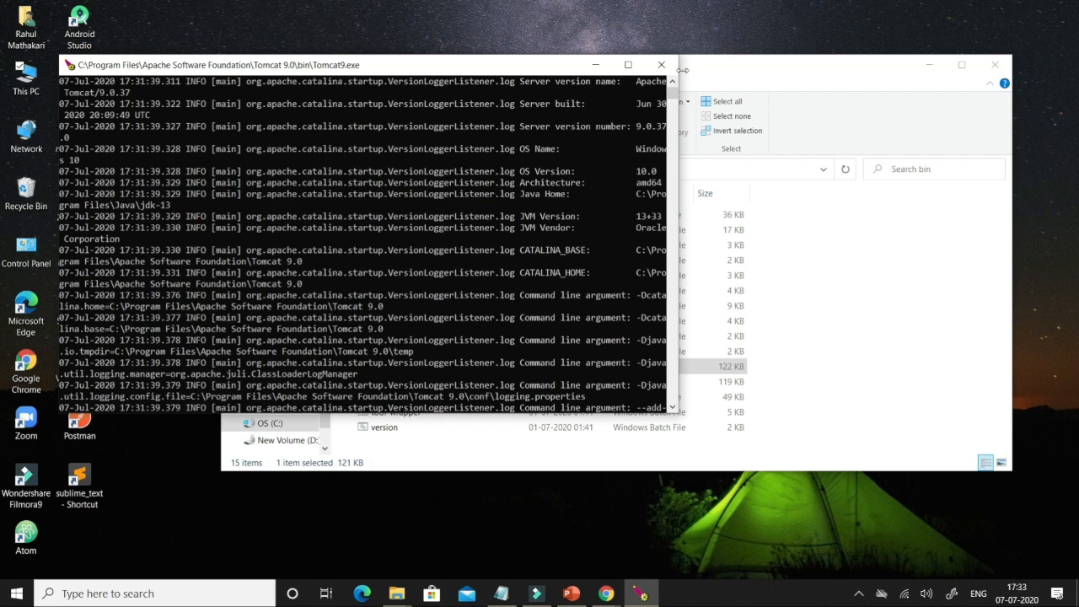
Review the rest of the console log through to the server startup entry, and minimize the console with the server running
click(673, 408)
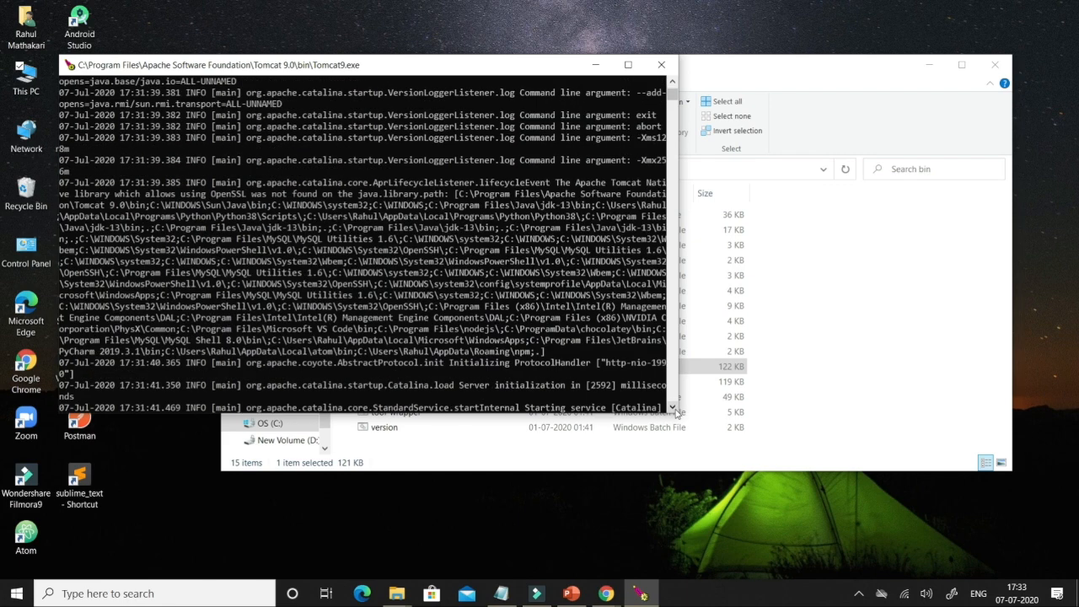
click(674, 409)
click(673, 408)
click(674, 409)
click(673, 409)
click(673, 409)
click(673, 409)
click(673, 408)
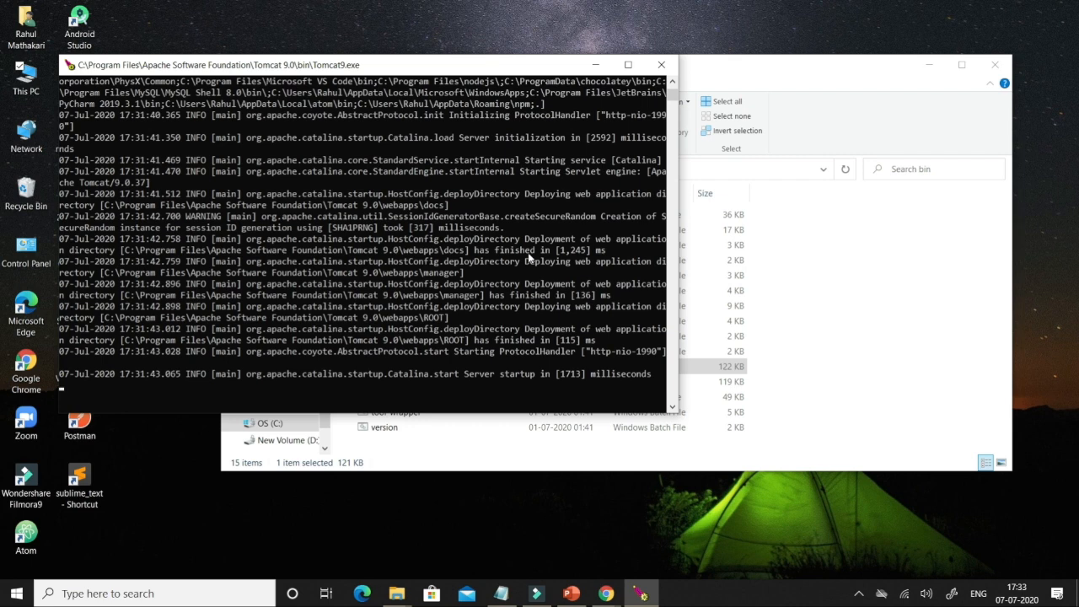
click(595, 65)
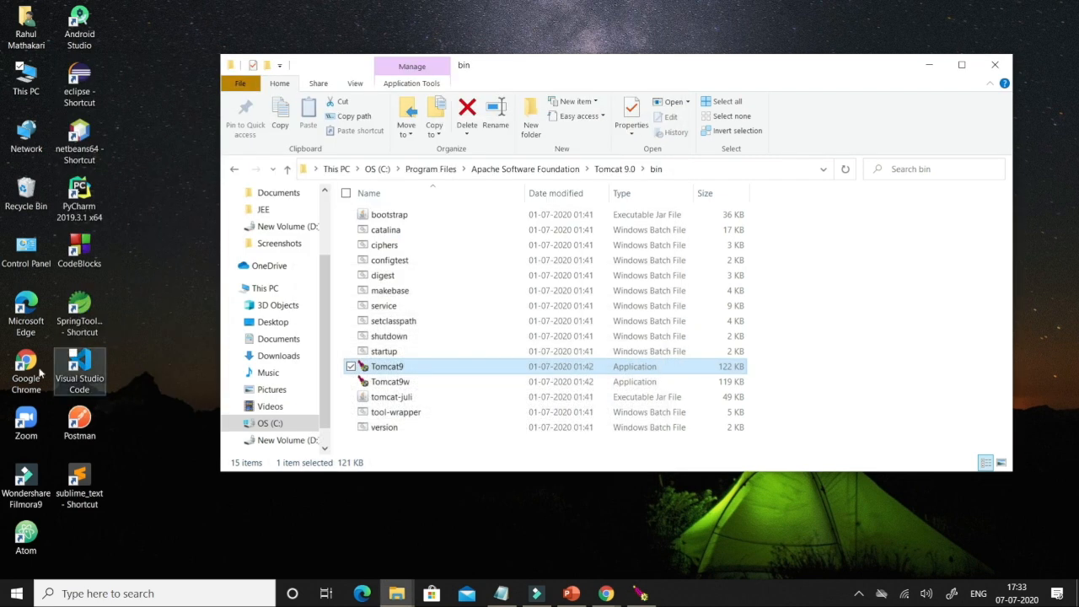
Open localhost:1990 in a maximized Chrome window and look over the Tomcat home page
double_click(32, 374)
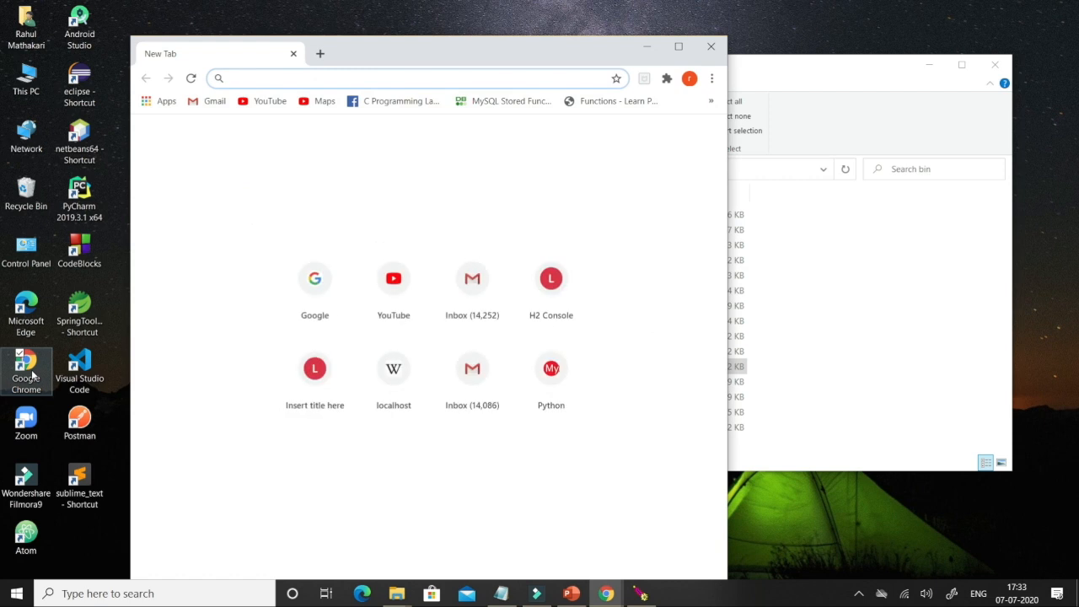
click(678, 47)
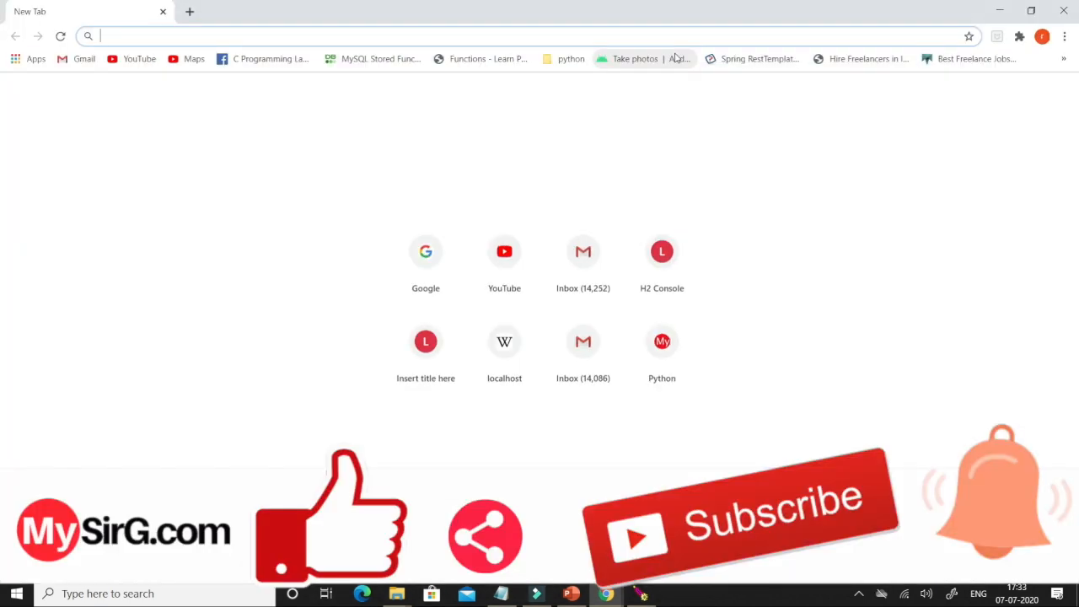
text(local)
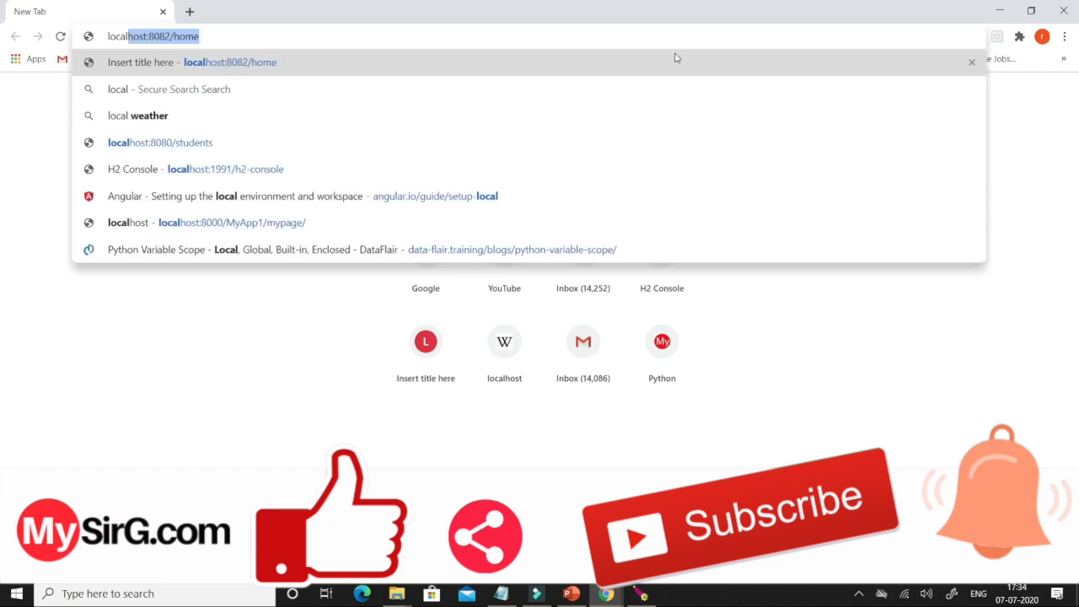
key(BackSpace)
text(hos)
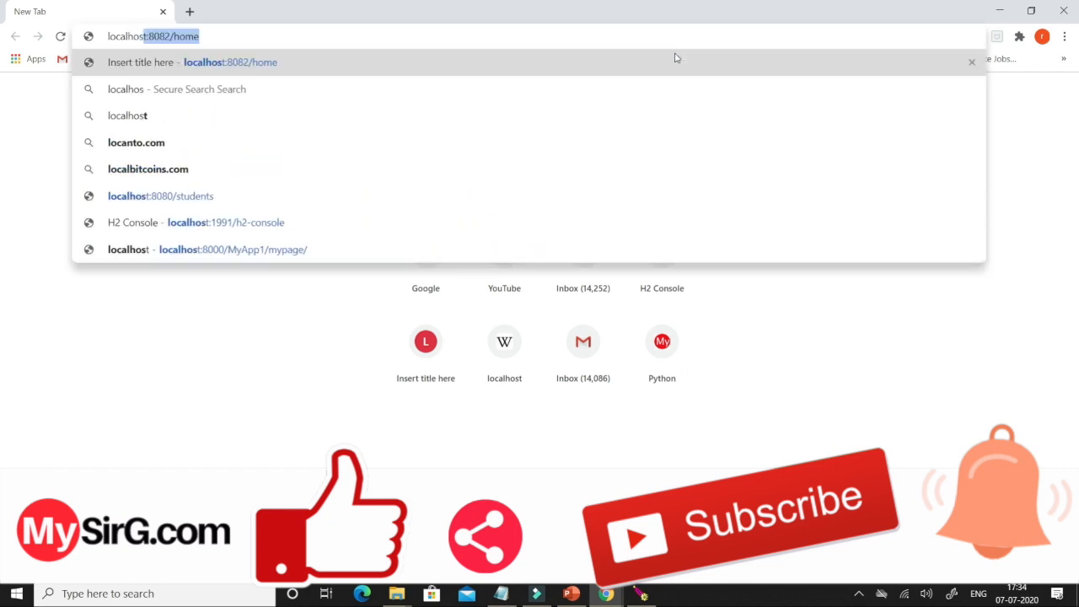
text(t:)
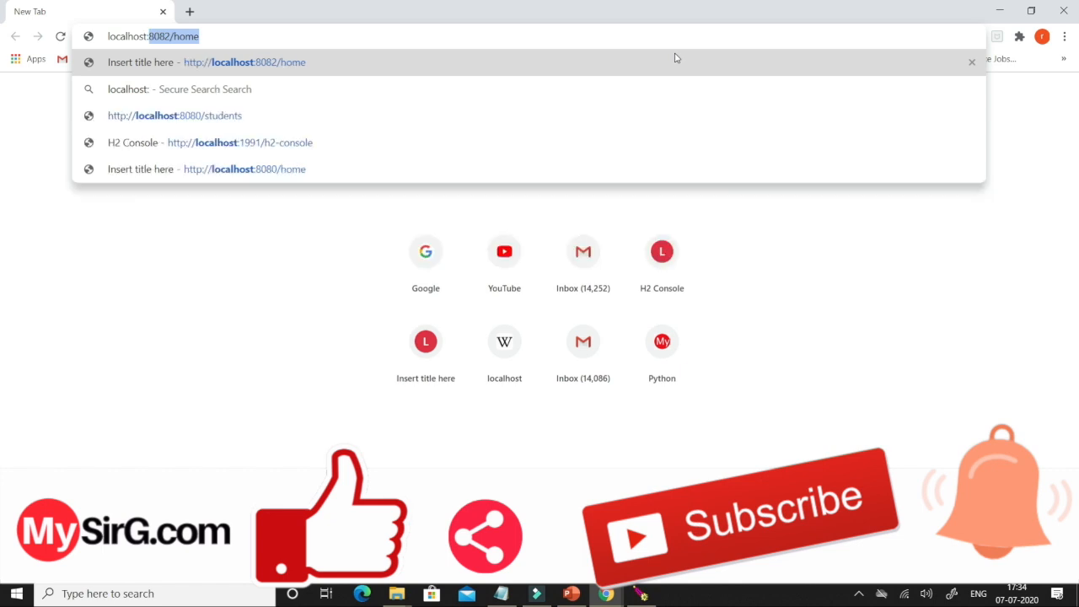
text(1990)
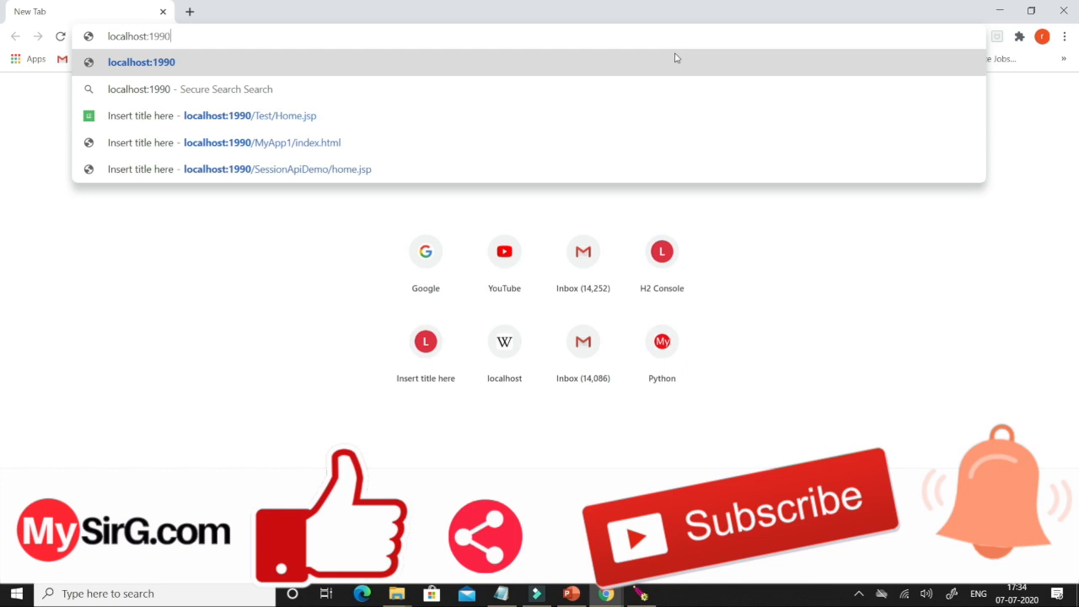
key(Return)
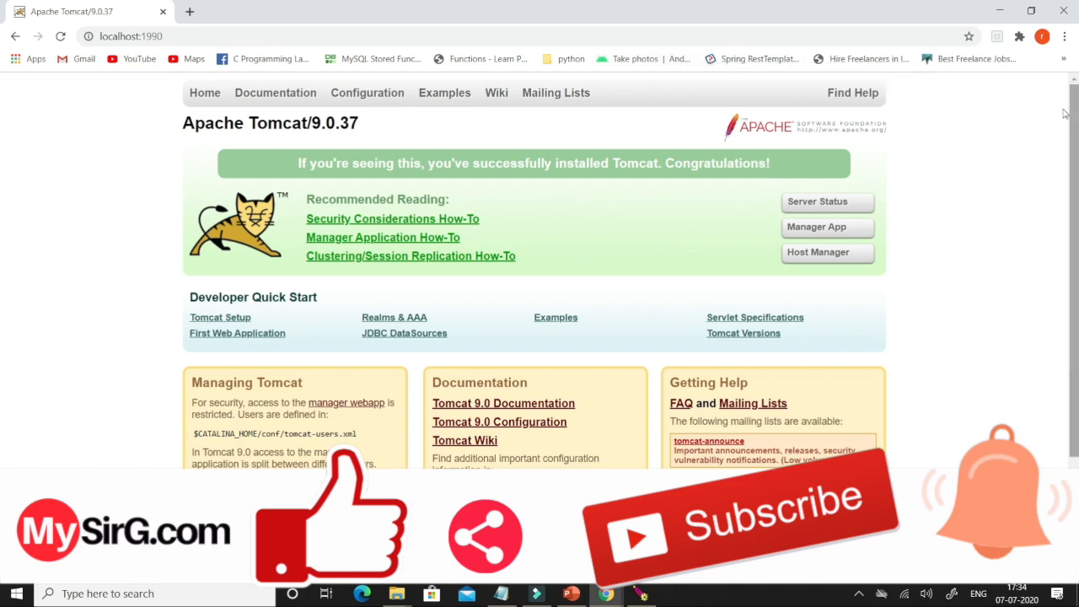
scroll(1, 213, down, 3)
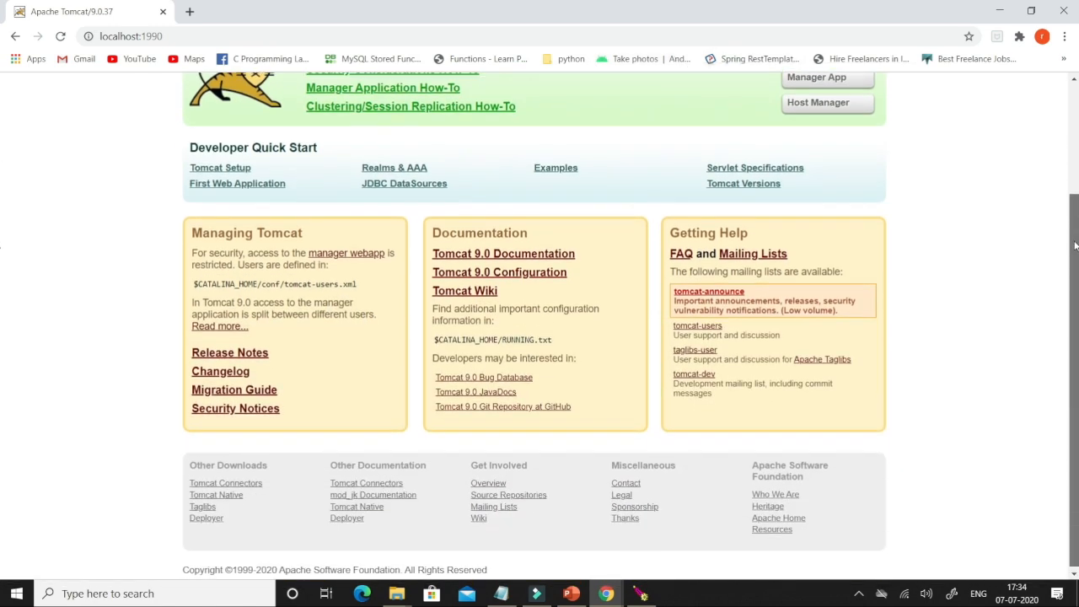
scroll(2, 214, up, 3)
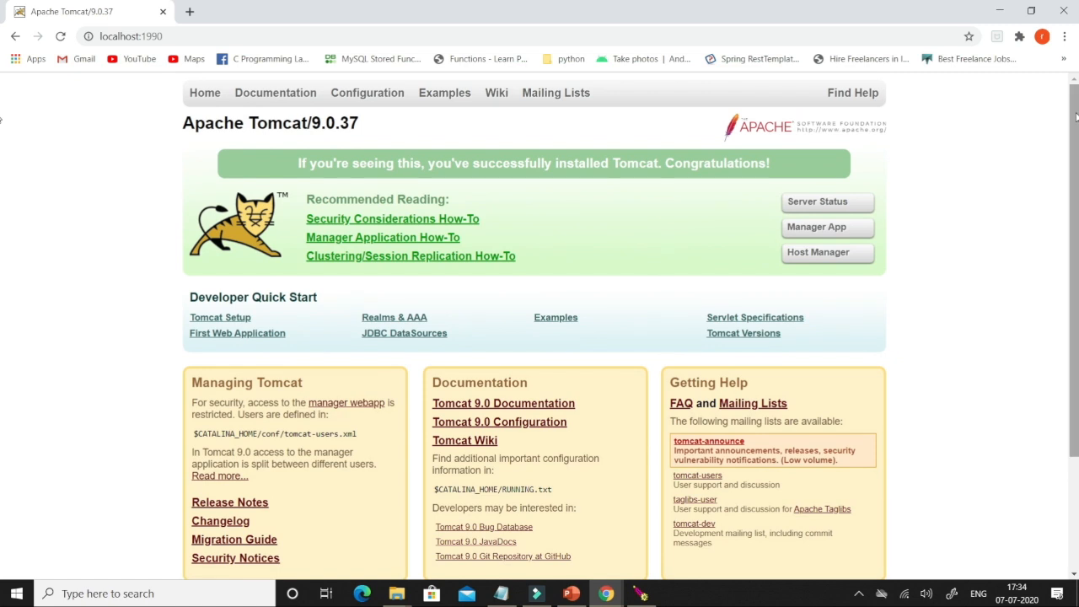